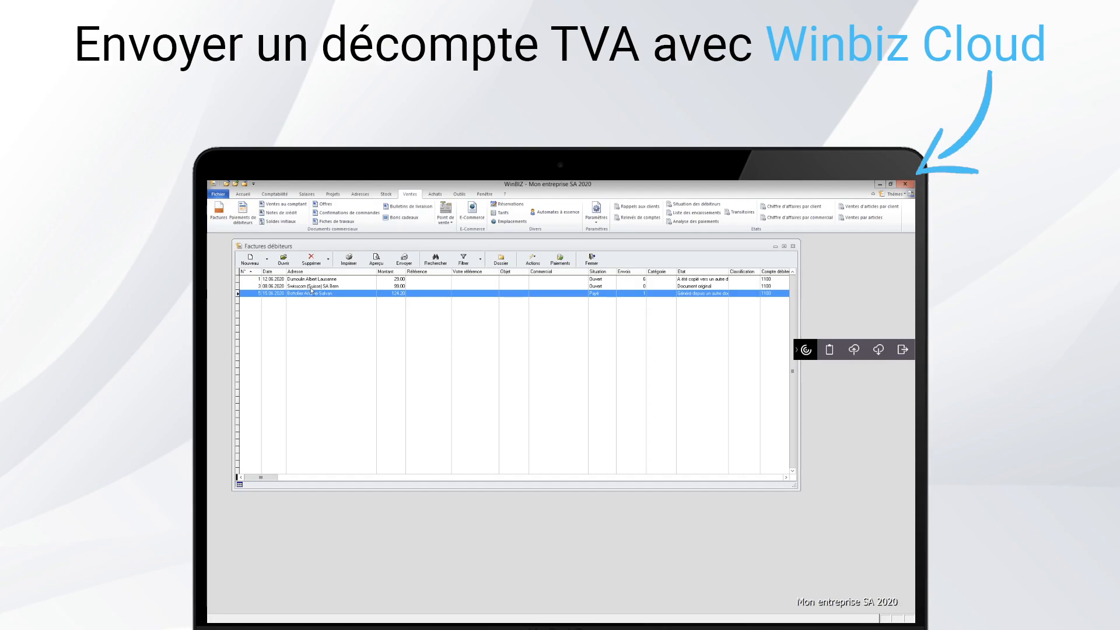
# Step: Inspect the accounting entries of the paid customer invoice dated 15.06.2020, including its VAT line, then close the entries and invoice list
pyautogui.rightClick(301, 294)
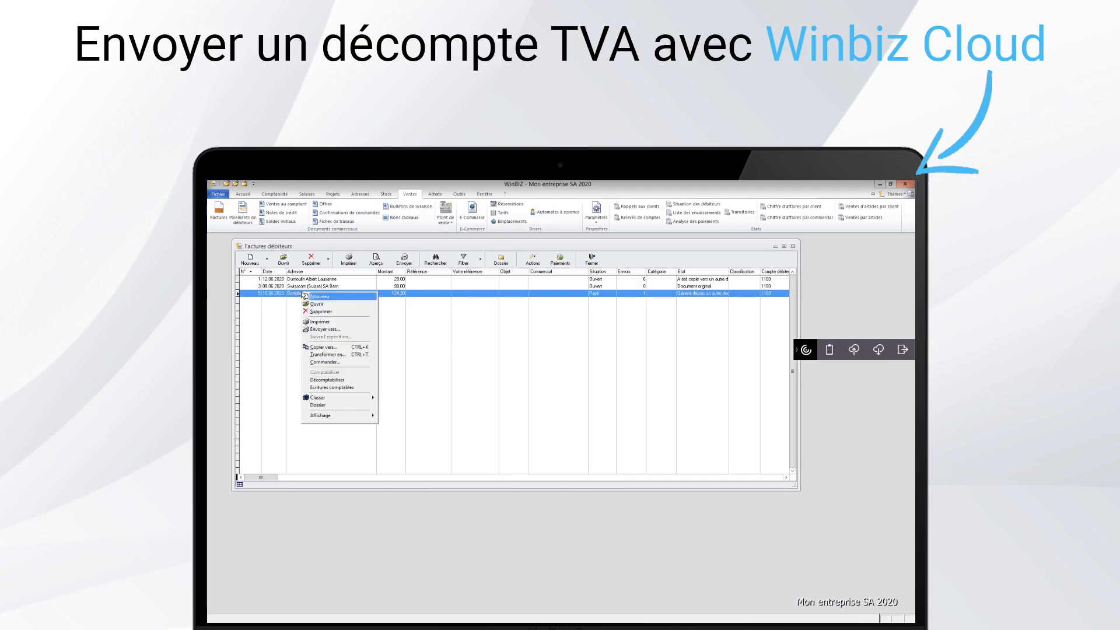
pyautogui.click(332, 388)
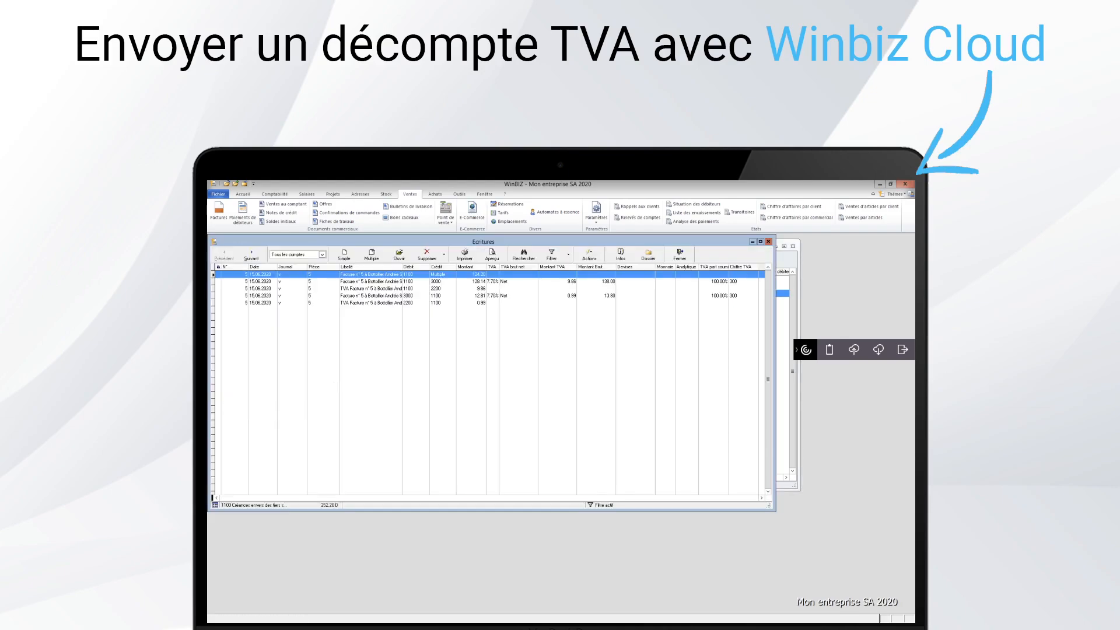
pyautogui.click(497, 281)
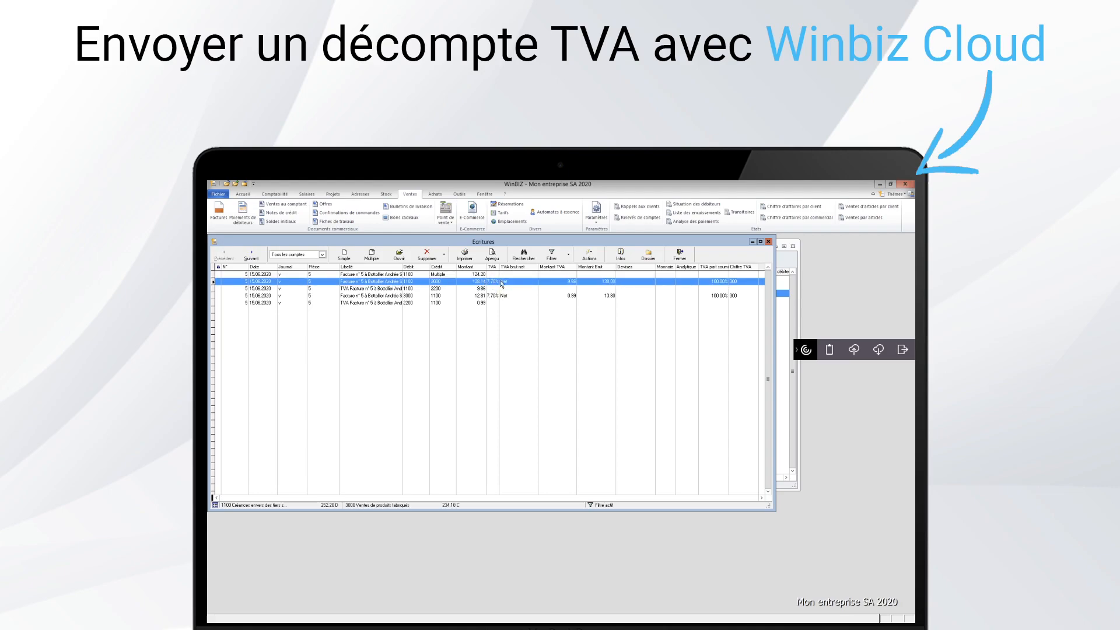
pyautogui.click(683, 253)
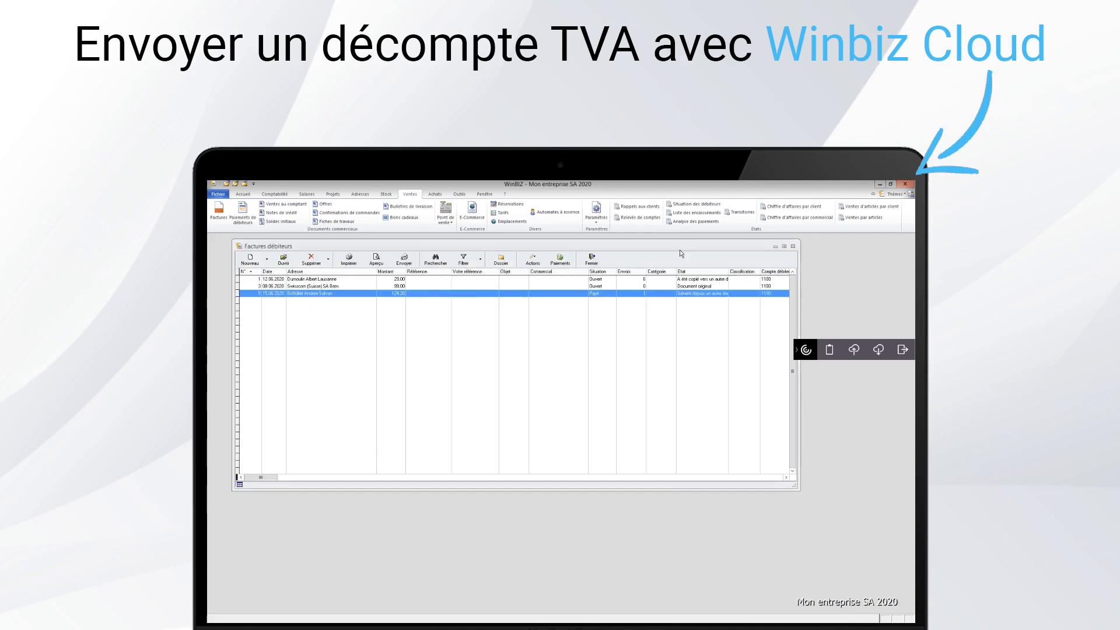
pyautogui.click(601, 259)
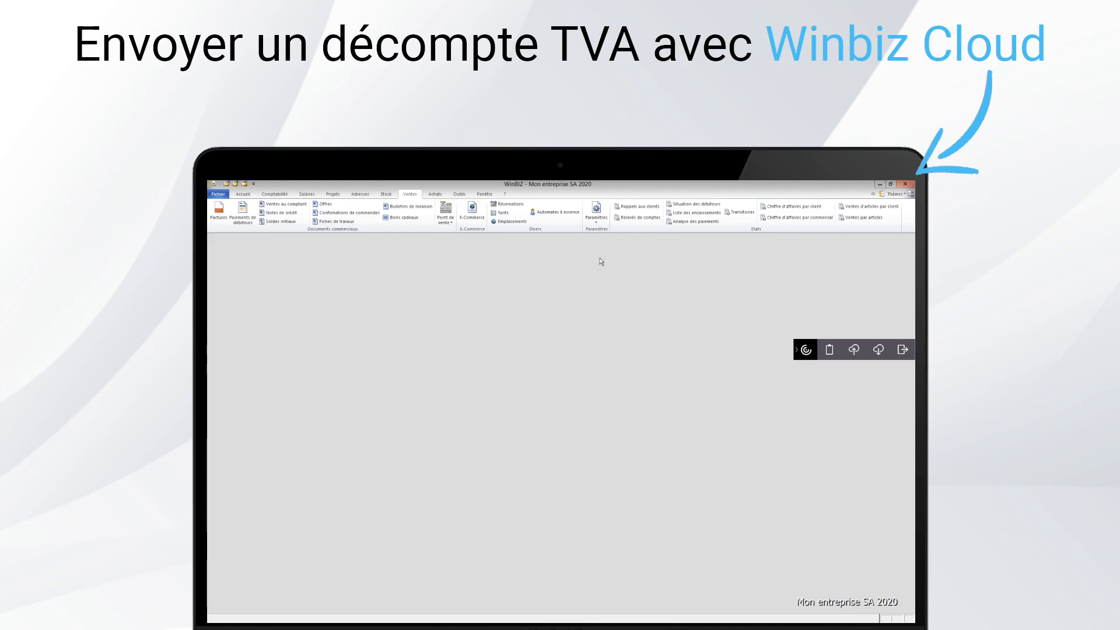
# Step: Open the supplier invoices list and check the posting options available for the paid invoice dated 15.06.2020
pyautogui.click(433, 195)
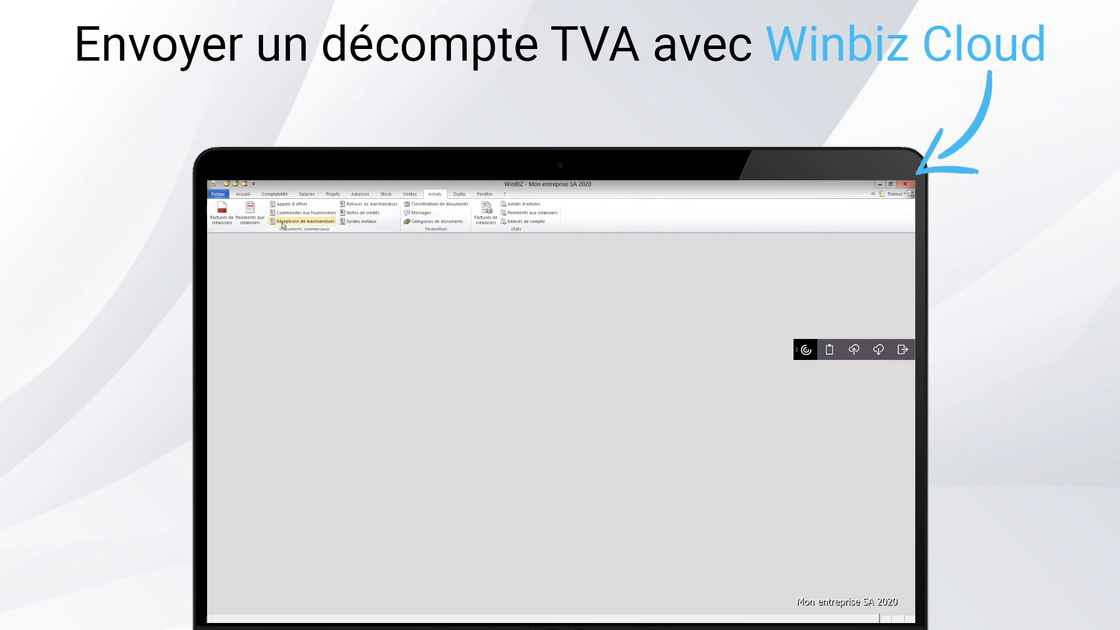
pyautogui.click(219, 209)
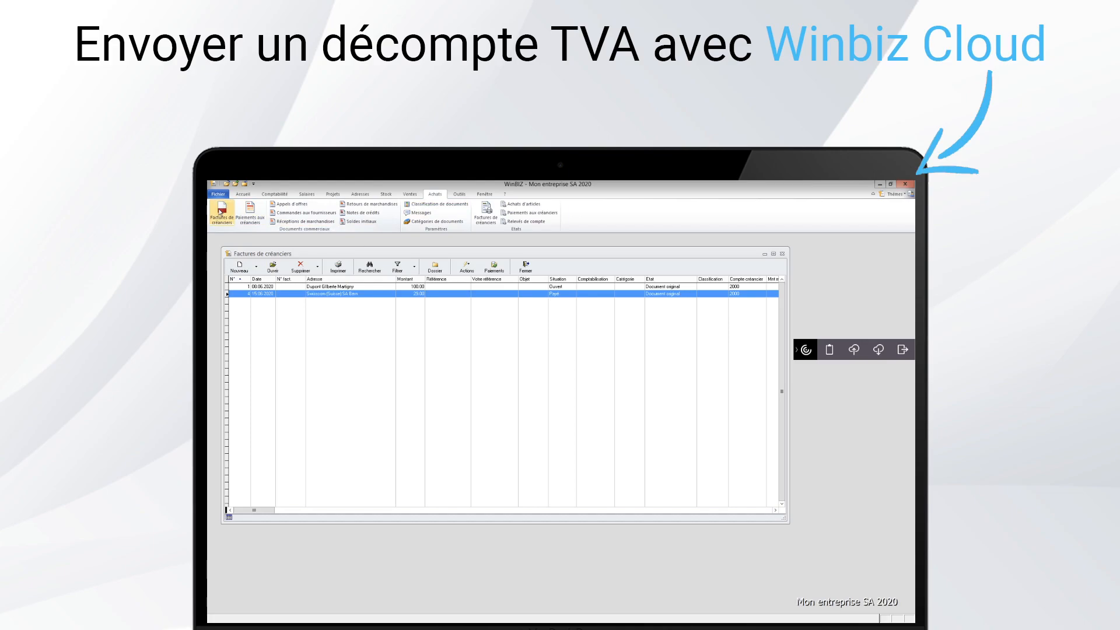
pyautogui.rightClick(325, 295)
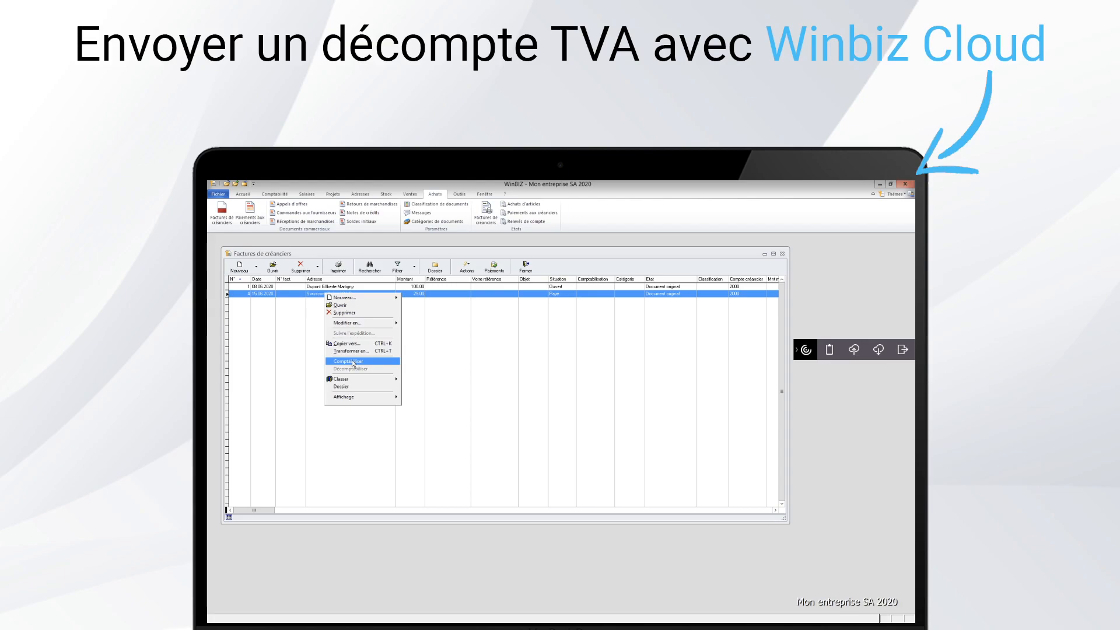
pyautogui.click(323, 297)
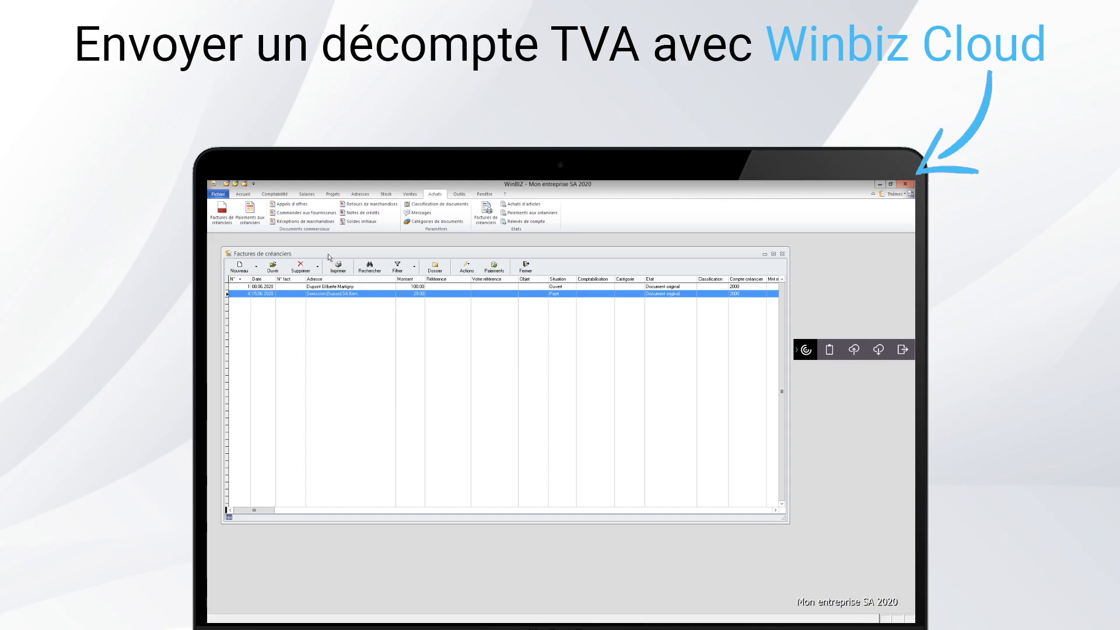
# Step: Preview the Journal TVA report with the quarter/semester set to Période libre, then close the preview and the VAT print dialog
pyautogui.click(275, 196)
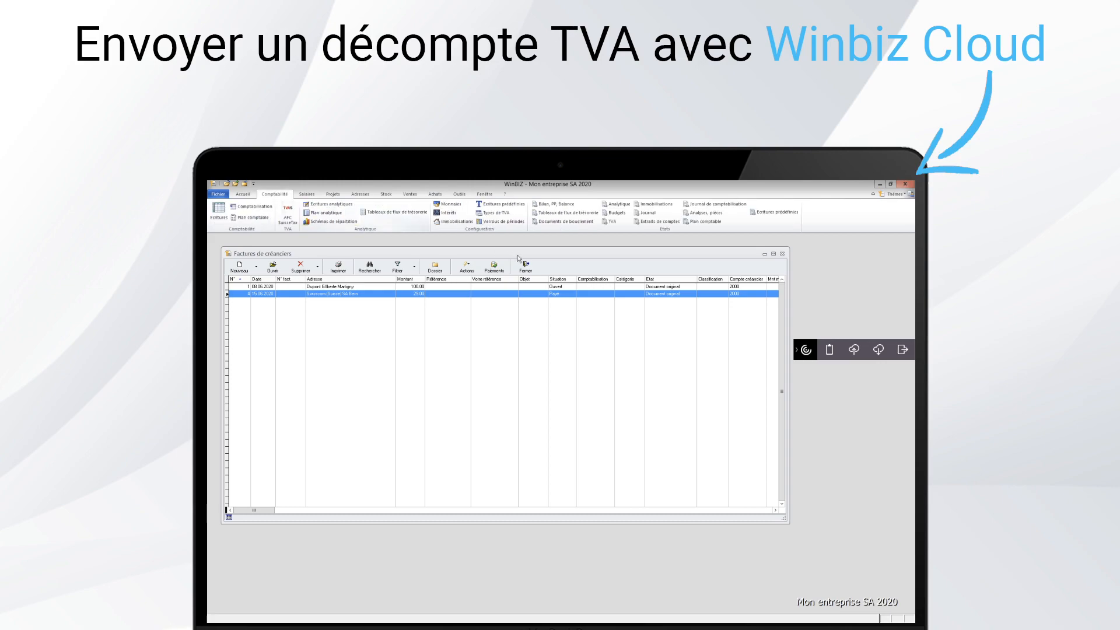
pyautogui.click(611, 223)
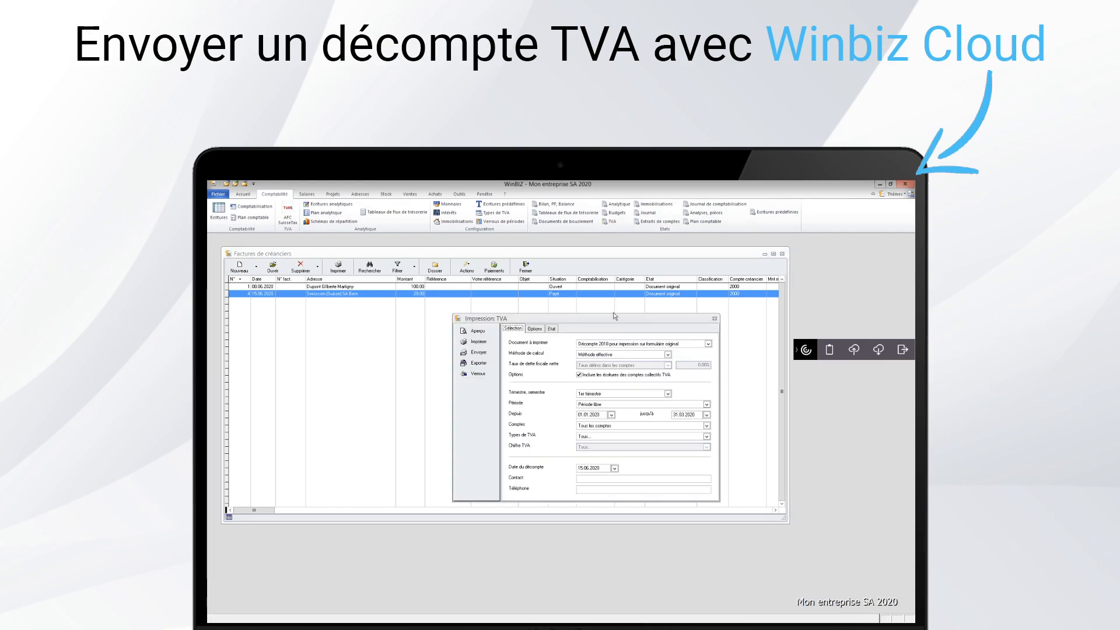
pyautogui.click(610, 345)
pyautogui.press('j')
pyautogui.press('Return')
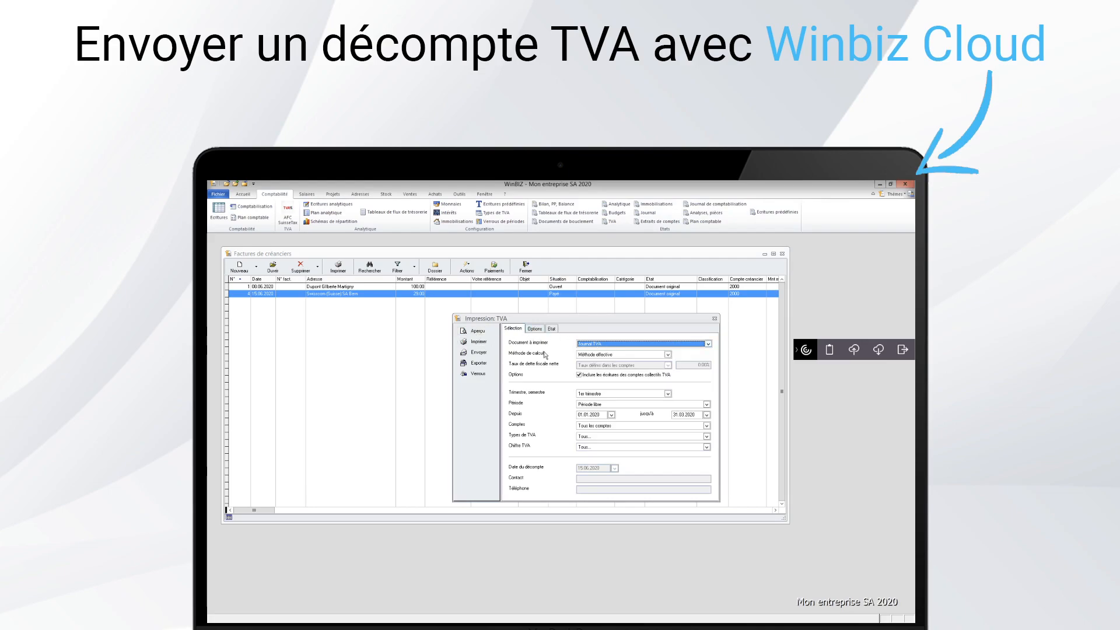
pyautogui.click(595, 395)
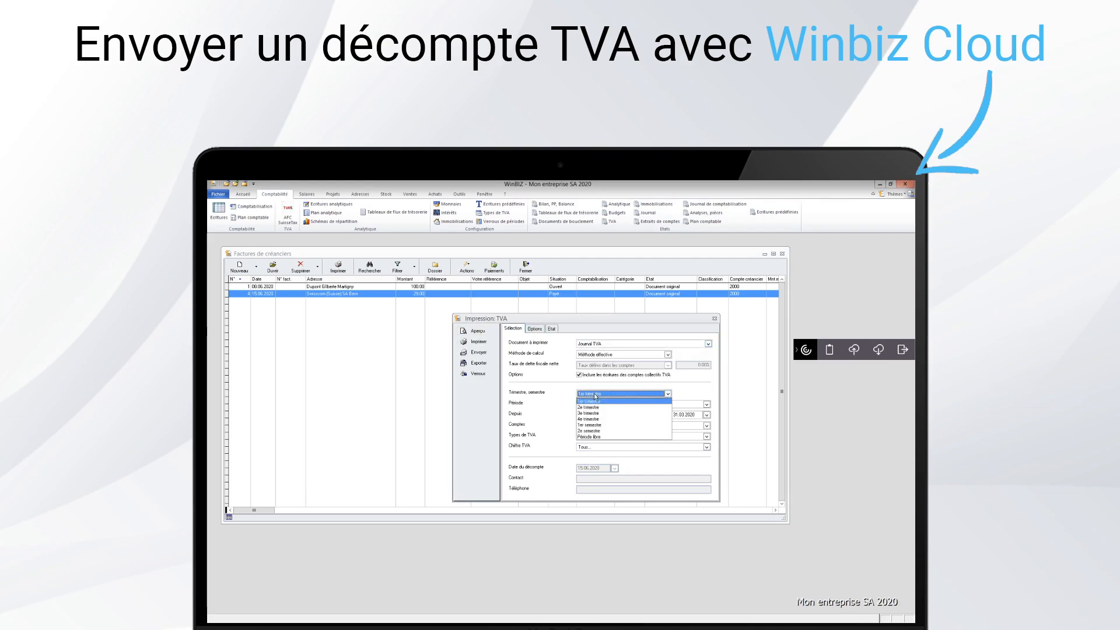
pyautogui.click(590, 435)
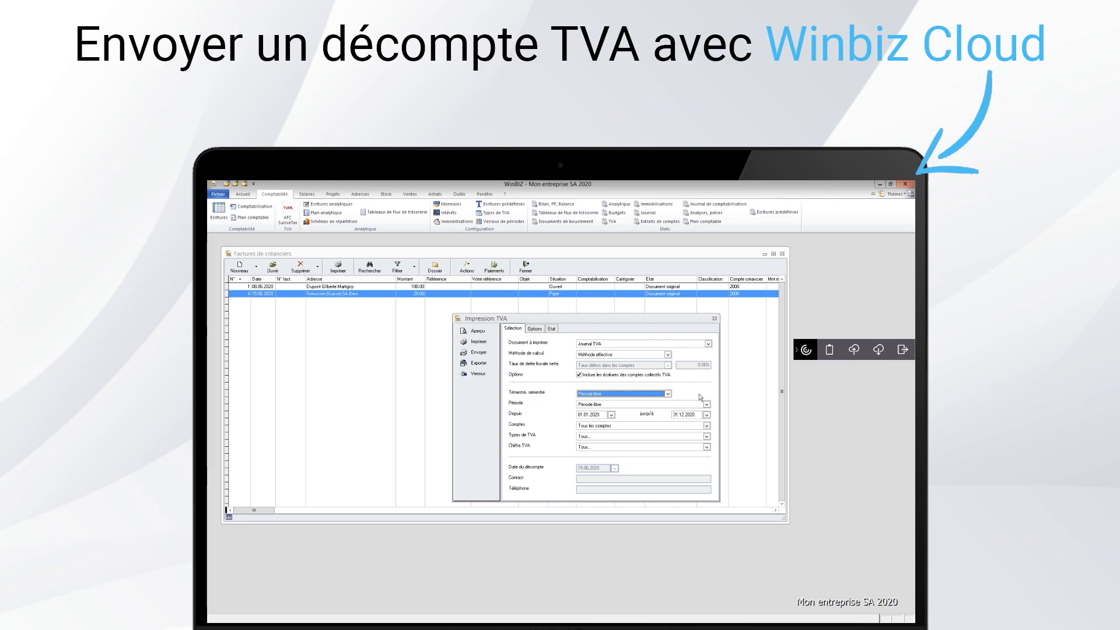
pyautogui.click(476, 331)
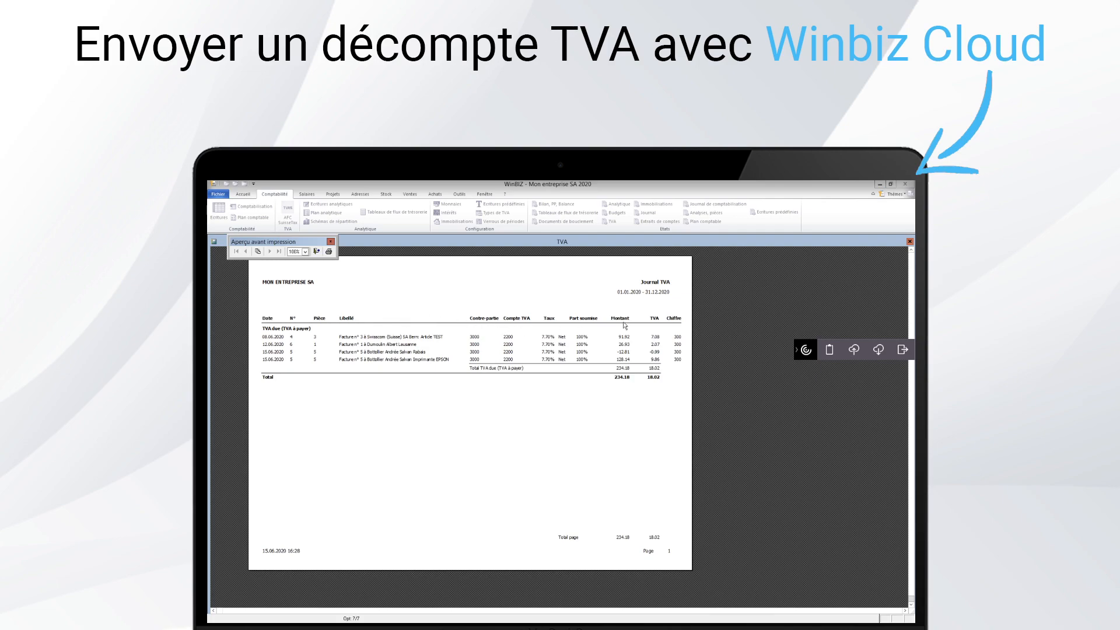
pyautogui.click(910, 242)
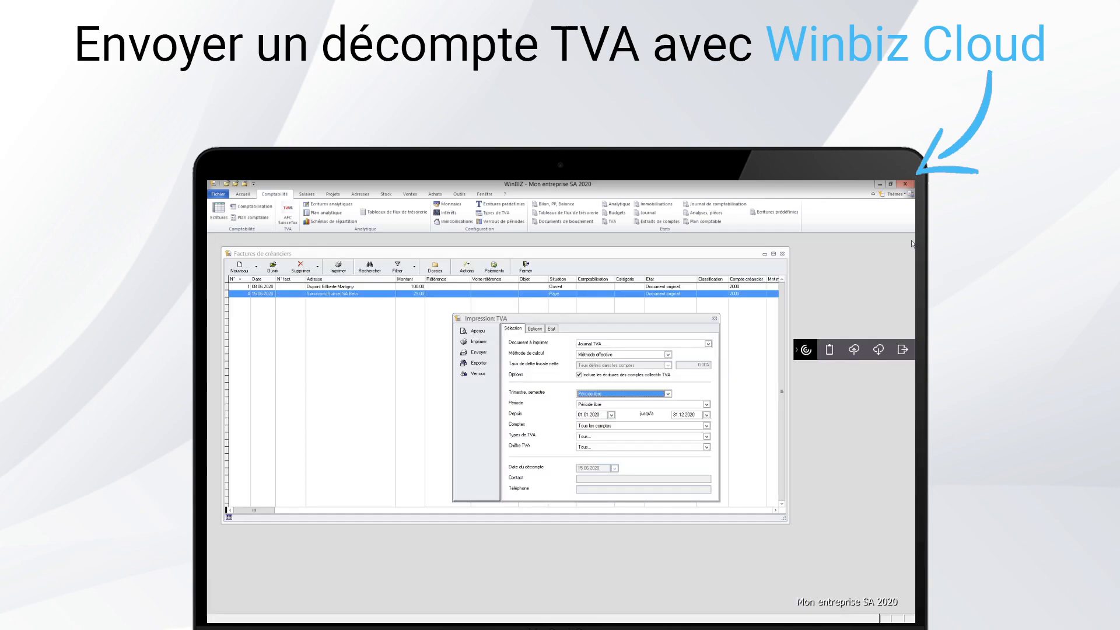
pyautogui.click(718, 320)
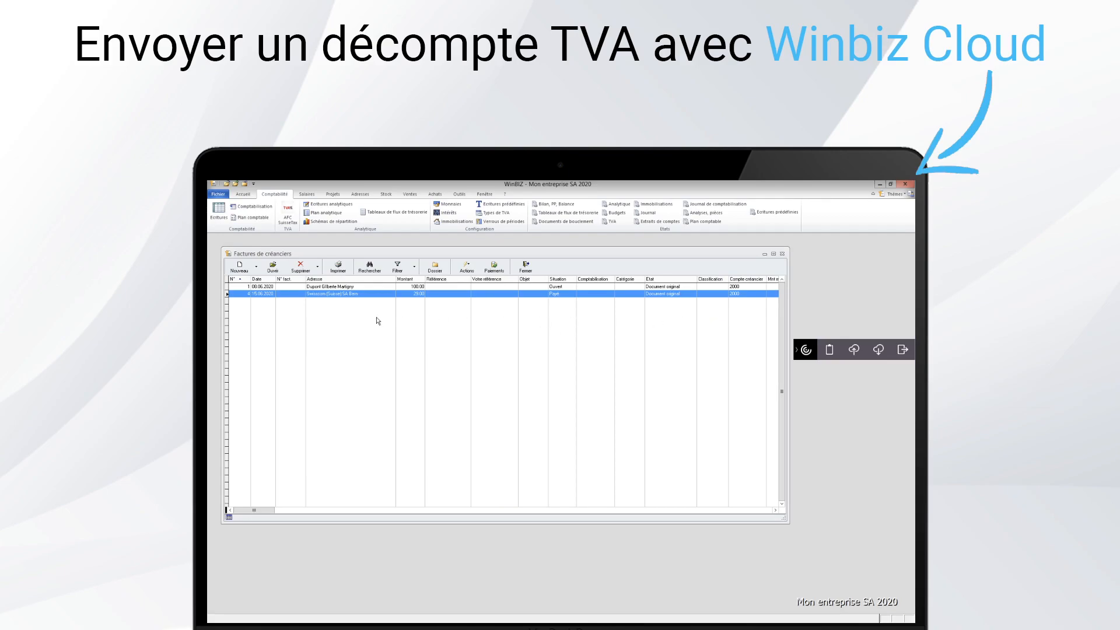
# Step: Open the VAT return transmission dialog for AFC SuisseTax
pyautogui.click(287, 220)
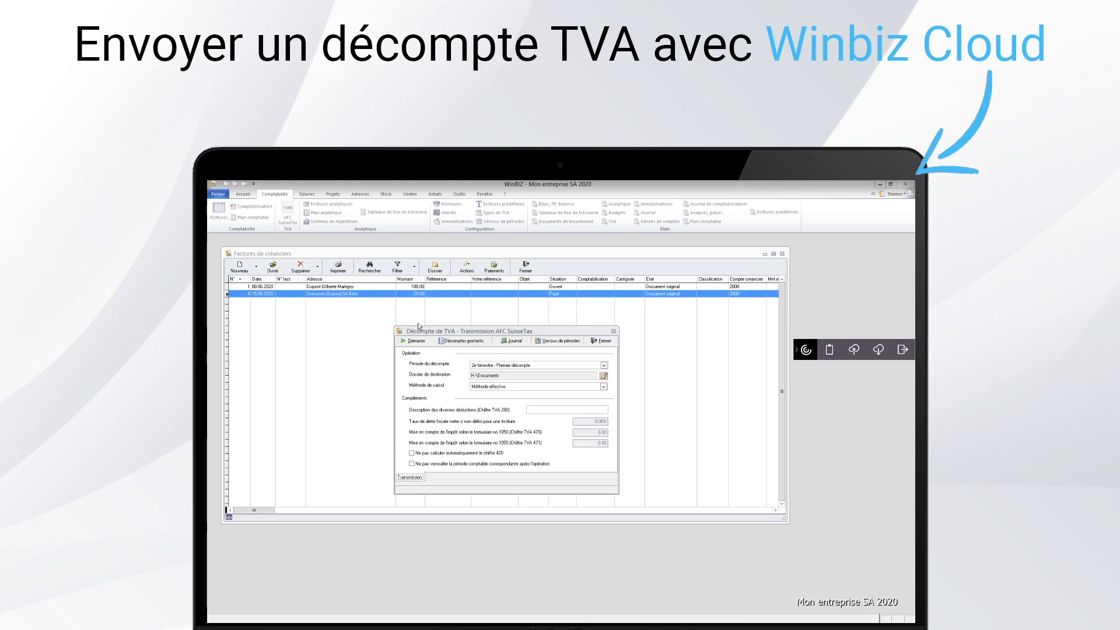
# Step: Try the calculation method "Méthode des taux de la dette fiscale nette" and its tax rate field, then restore Méthode effective
pyautogui.click(494, 387)
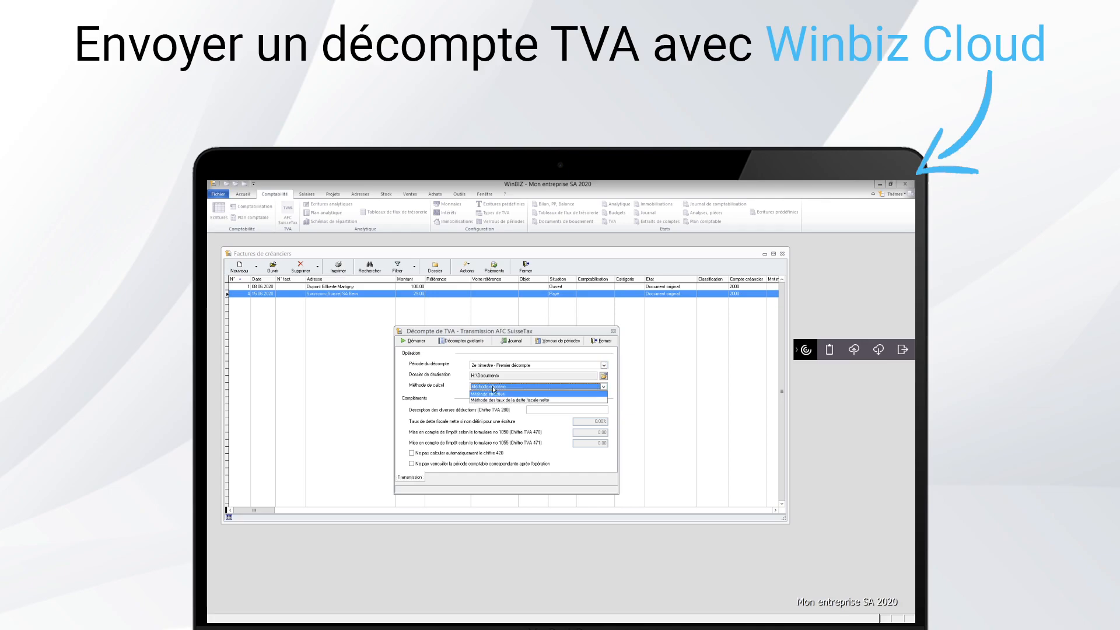
pyautogui.press('Down')
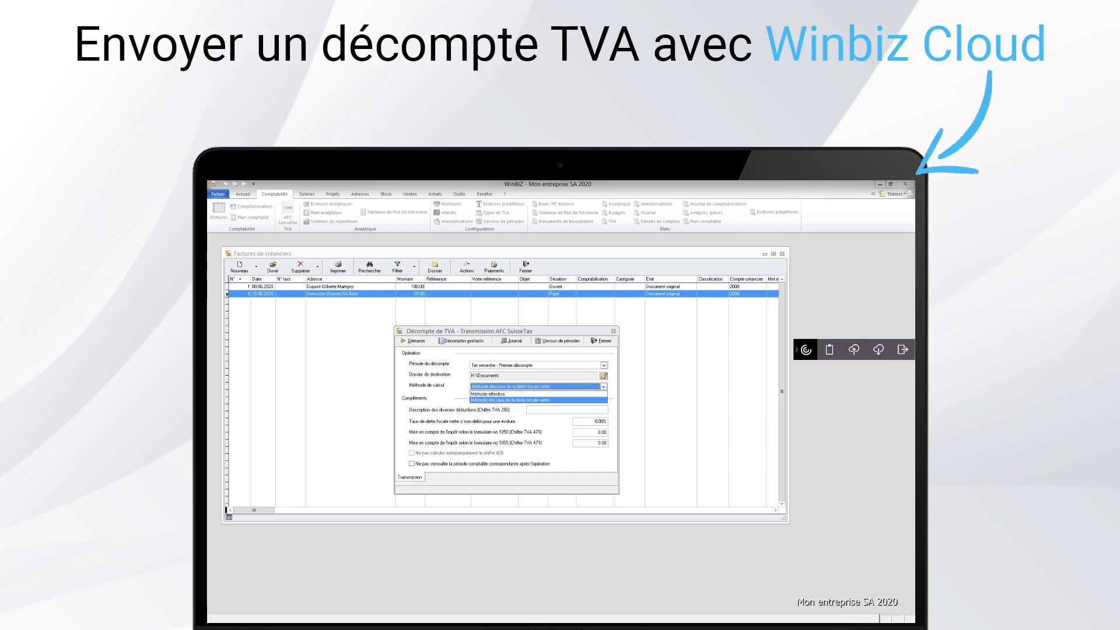
pyautogui.click(495, 400)
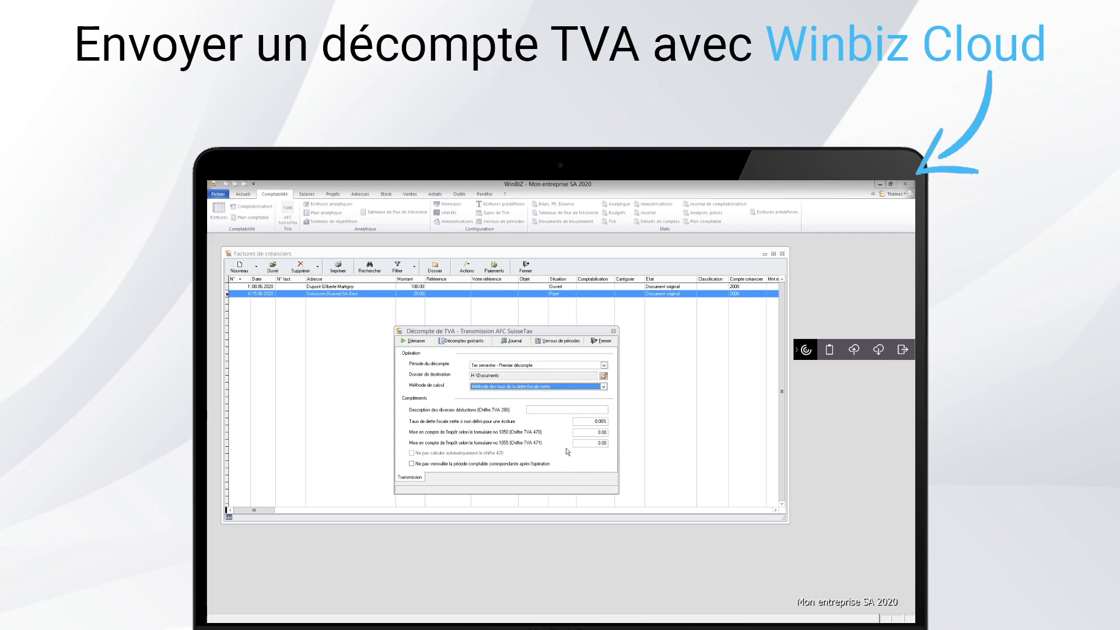
pyautogui.click(600, 422)
pyautogui.doubleClick(599, 422)
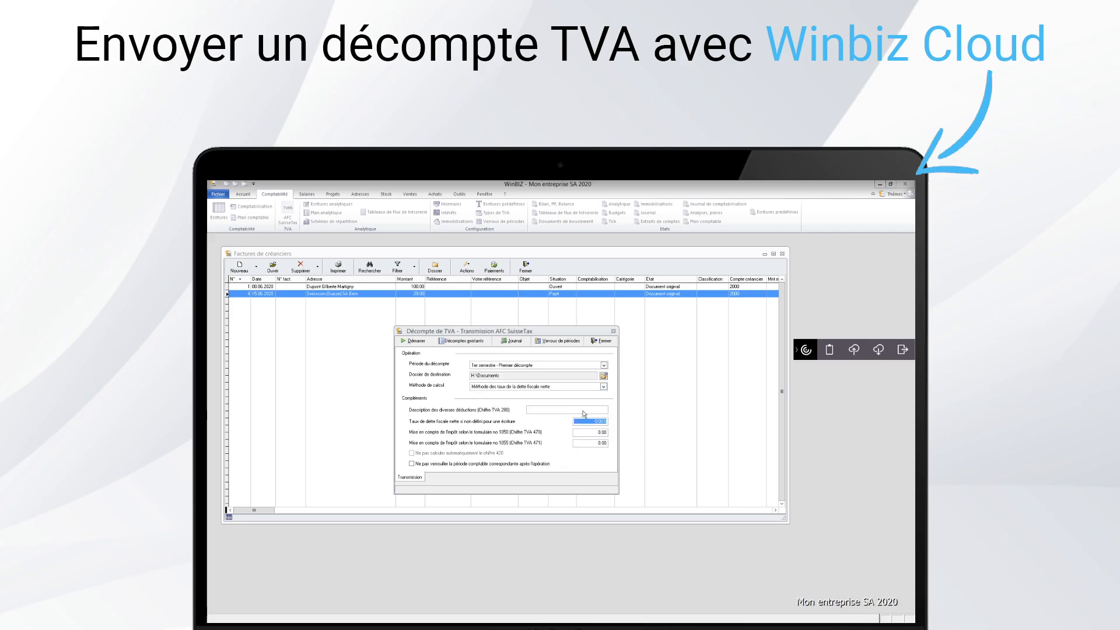
pyautogui.click(508, 386)
pyautogui.press('Up')
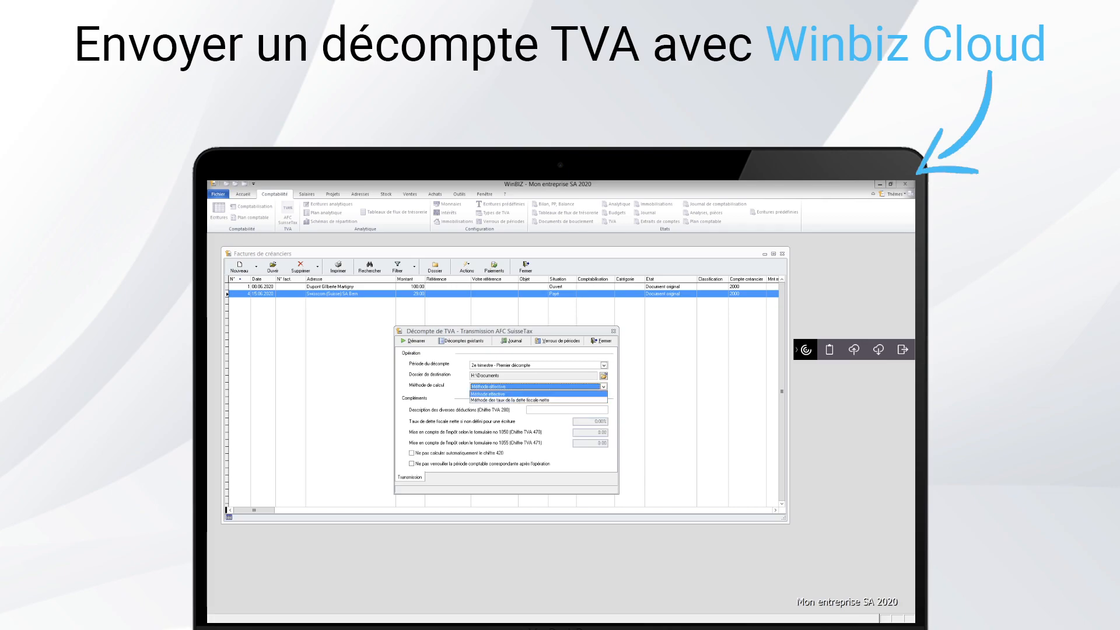
pyautogui.press('Return')
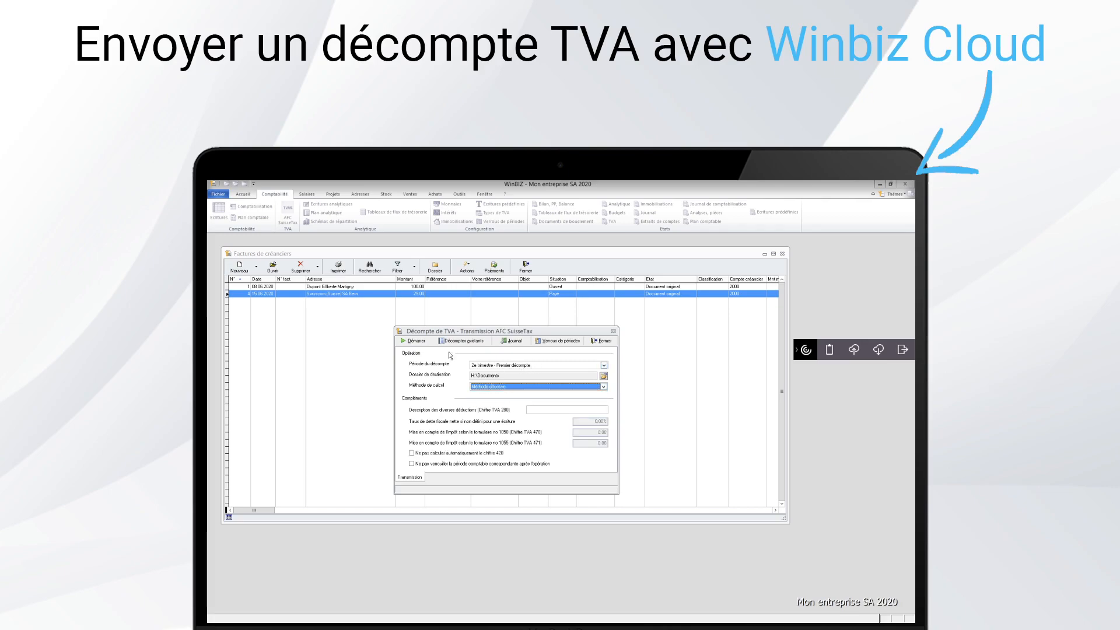
# Step: Generate the XML file of the second-quarter VAT return, locate it in the Documents folder and close the folder
pyautogui.click(423, 344)
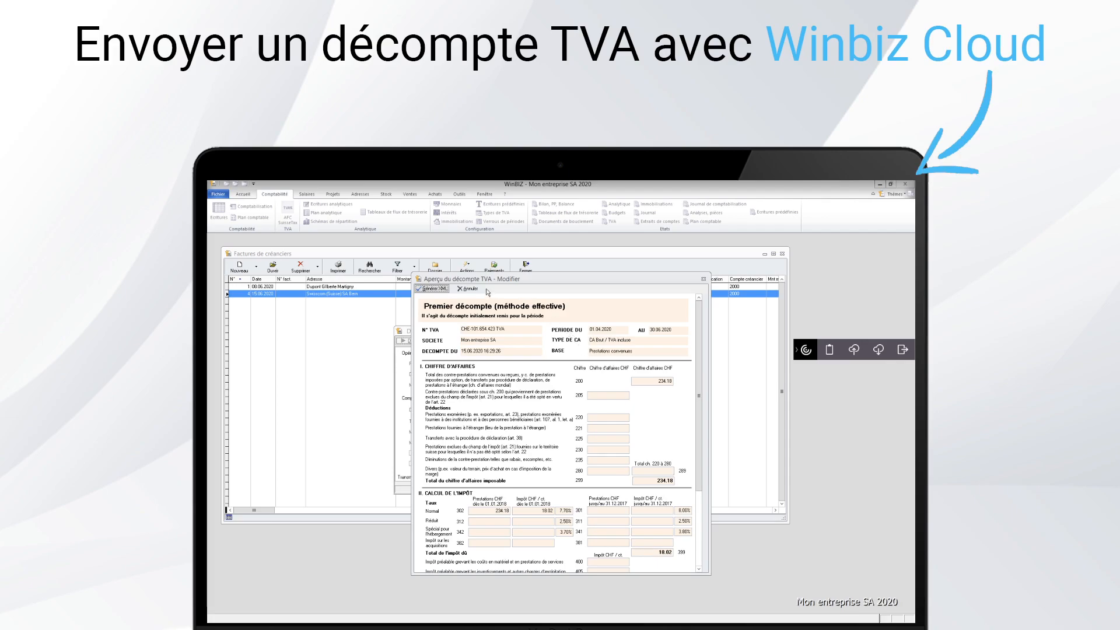
pyautogui.click(437, 288)
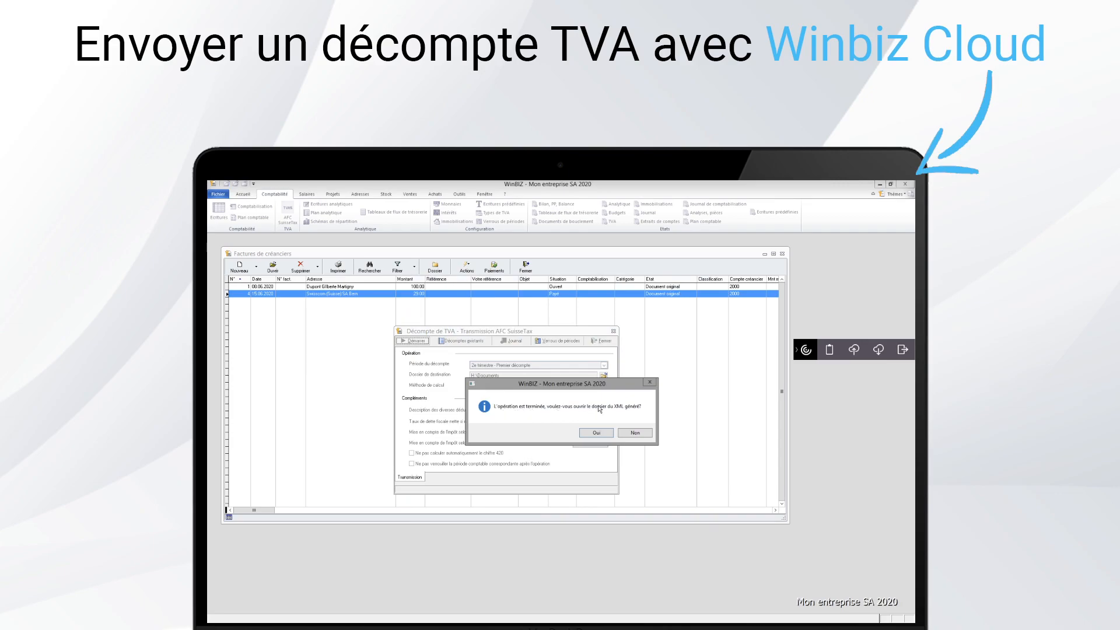
pyautogui.click(597, 434)
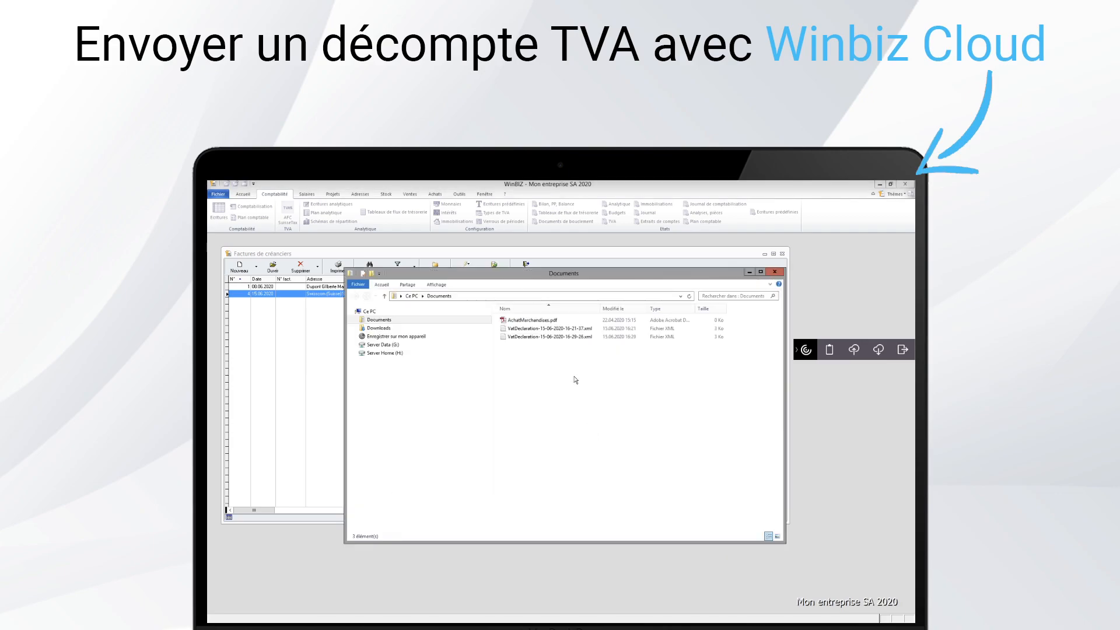
pyautogui.click(577, 339)
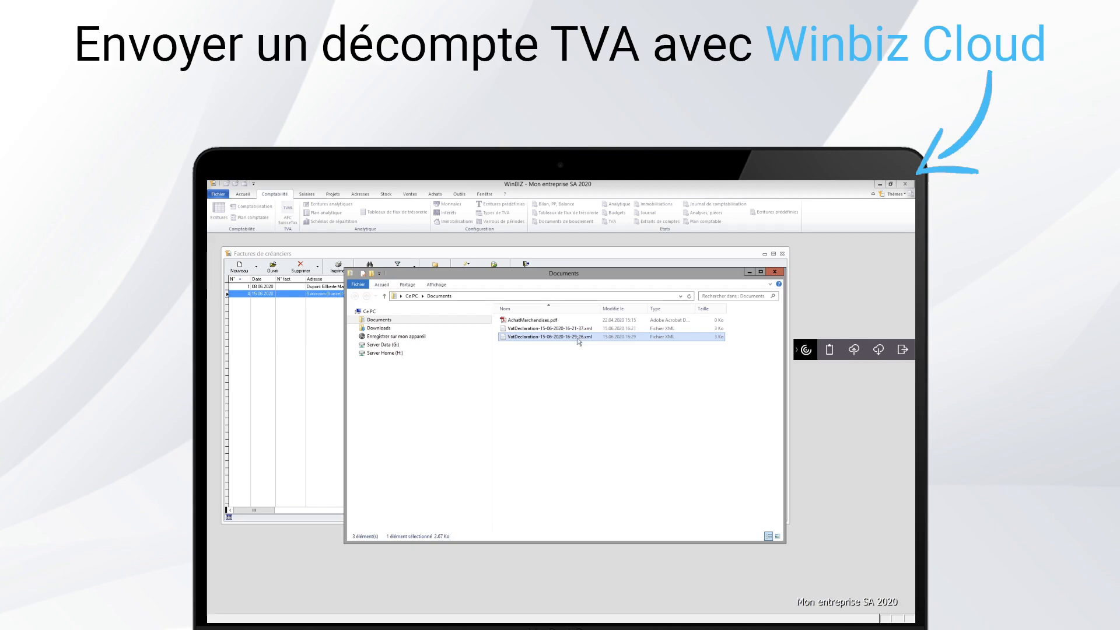
pyautogui.click(774, 273)
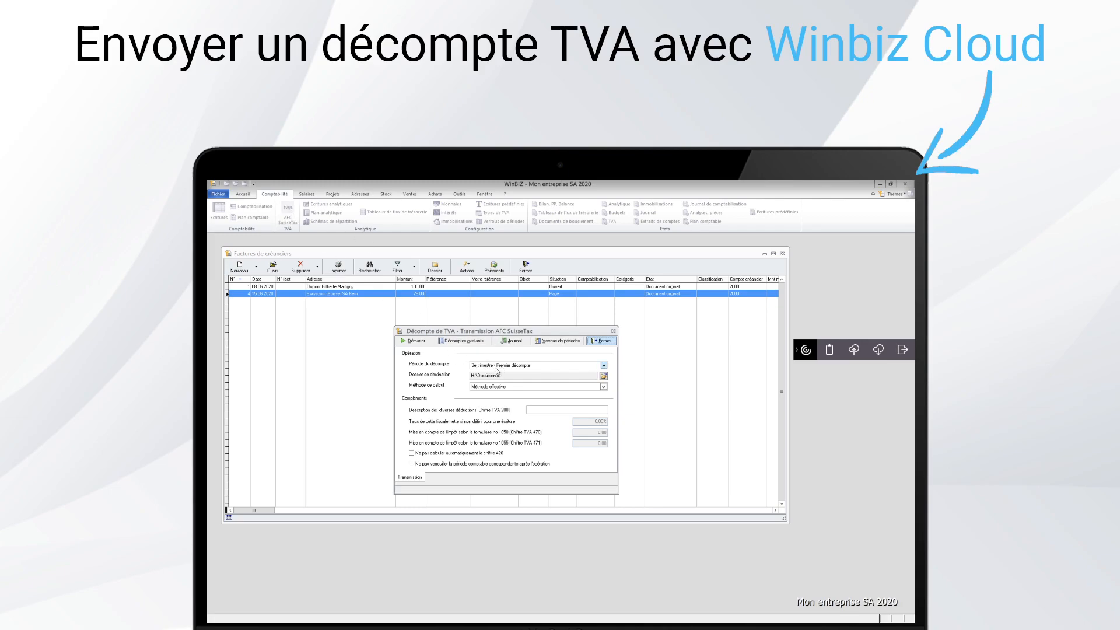
# Step: Preview the third-quarter VAT return without generating its XML, then close the transmission dialog and the supplier invoices list
pyautogui.click(428, 340)
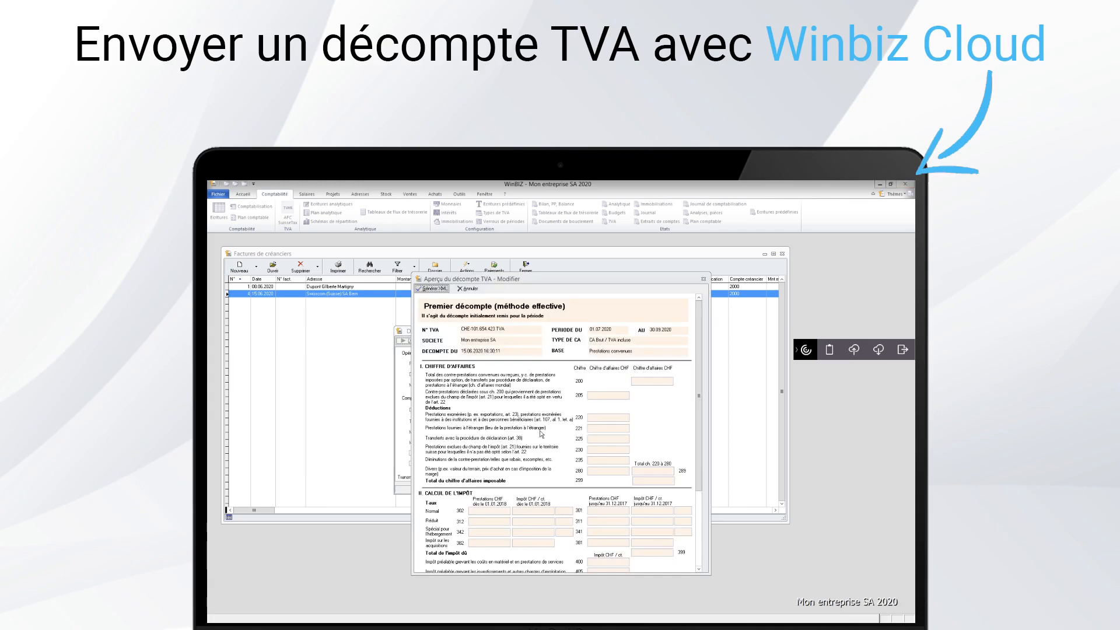
pyautogui.click(705, 280)
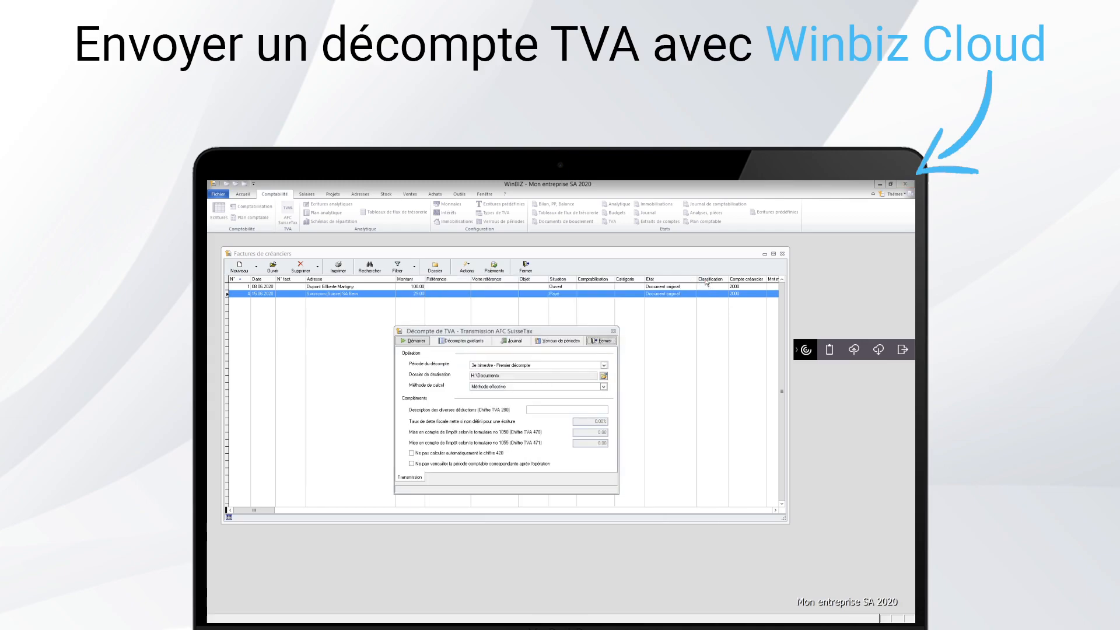
pyautogui.click(603, 341)
pyautogui.click(526, 267)
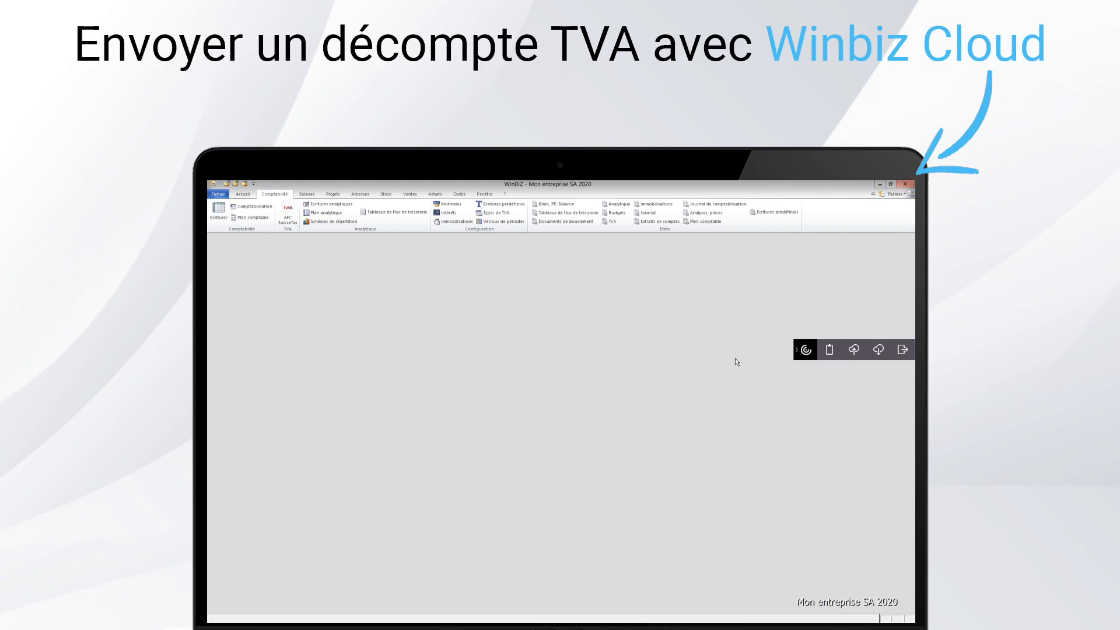